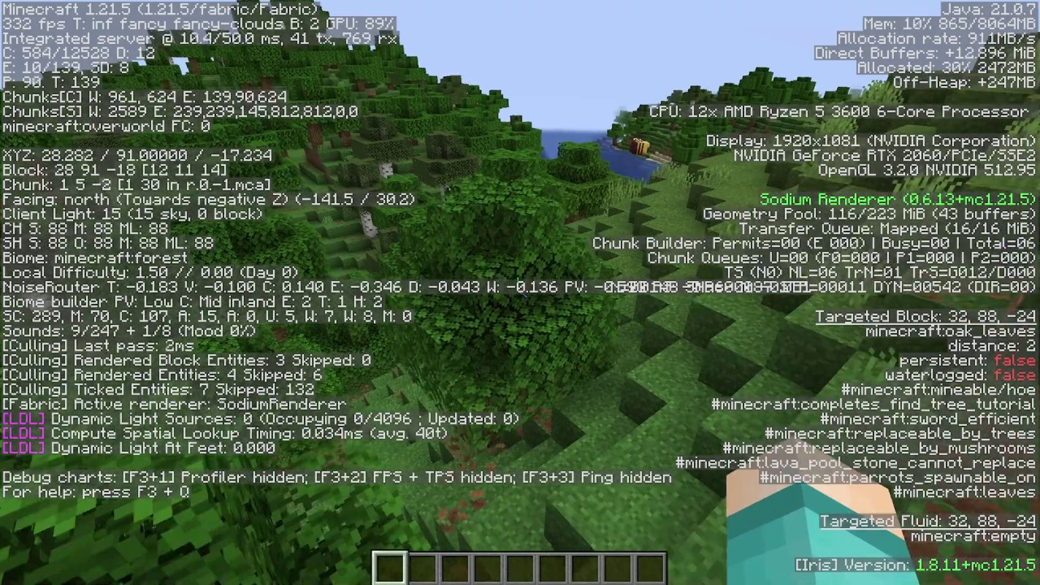
# - Hide Minecraft's F3 debug overlay before leaving the game for the desktop
pyautogui.press('F3')
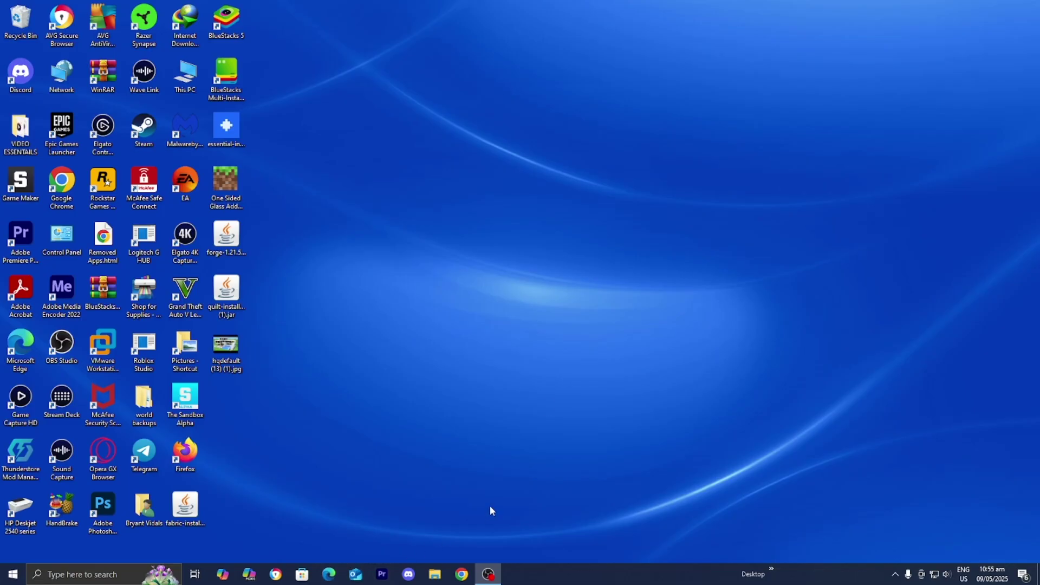
# - Search Google in Chrome for 'modrinth download' and open the Modrinth App download result
pyautogui.click(462, 575)
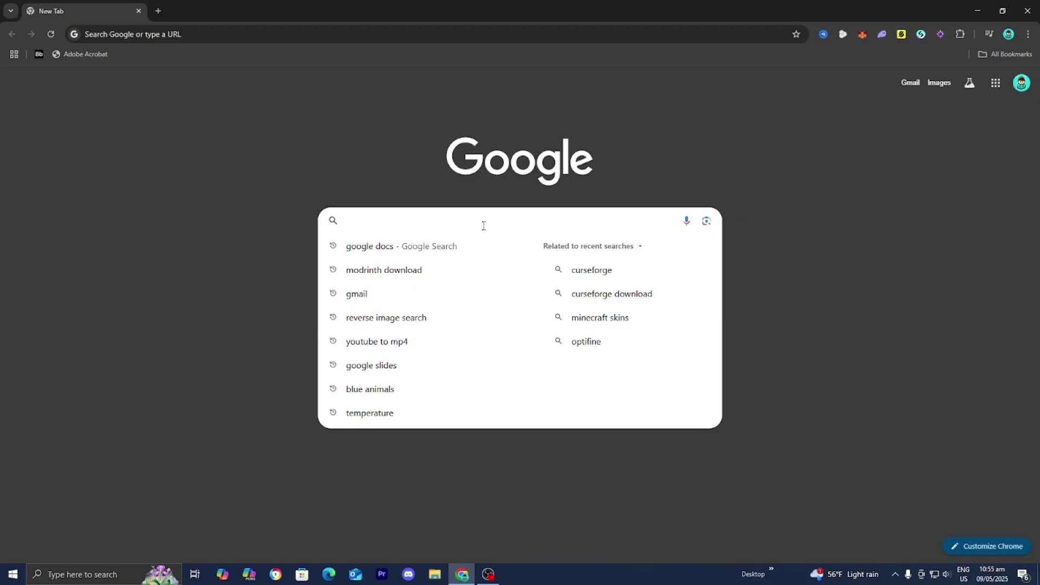
pyautogui.write('mod')
pyautogui.press('Down')
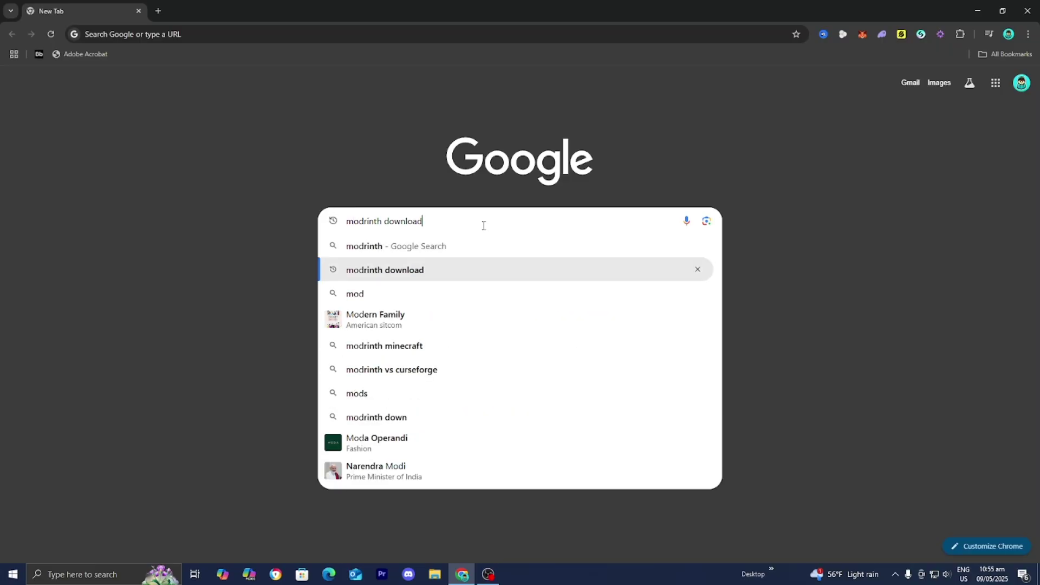
pyautogui.press('Return')
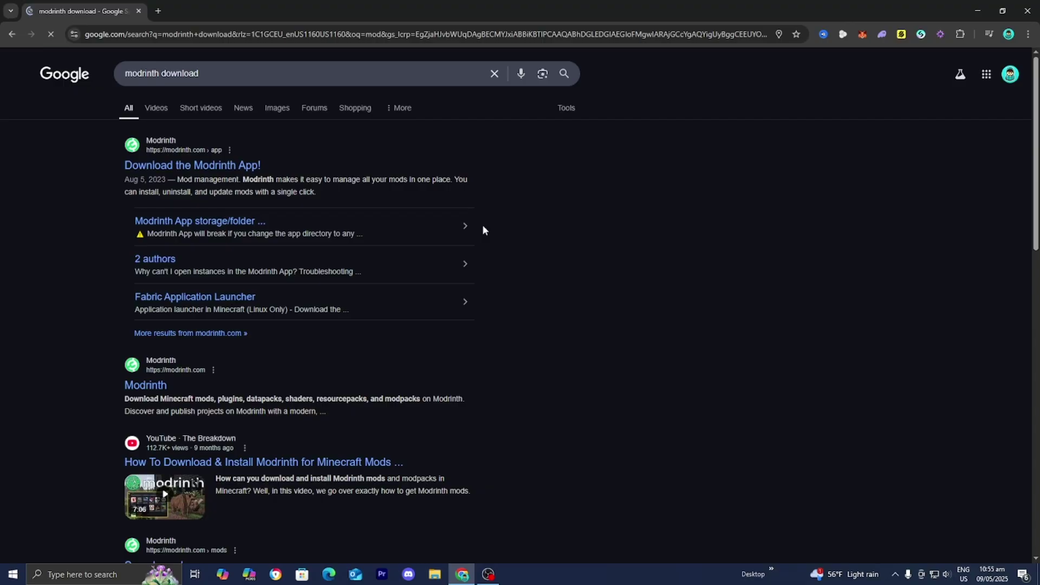
pyautogui.click(247, 167)
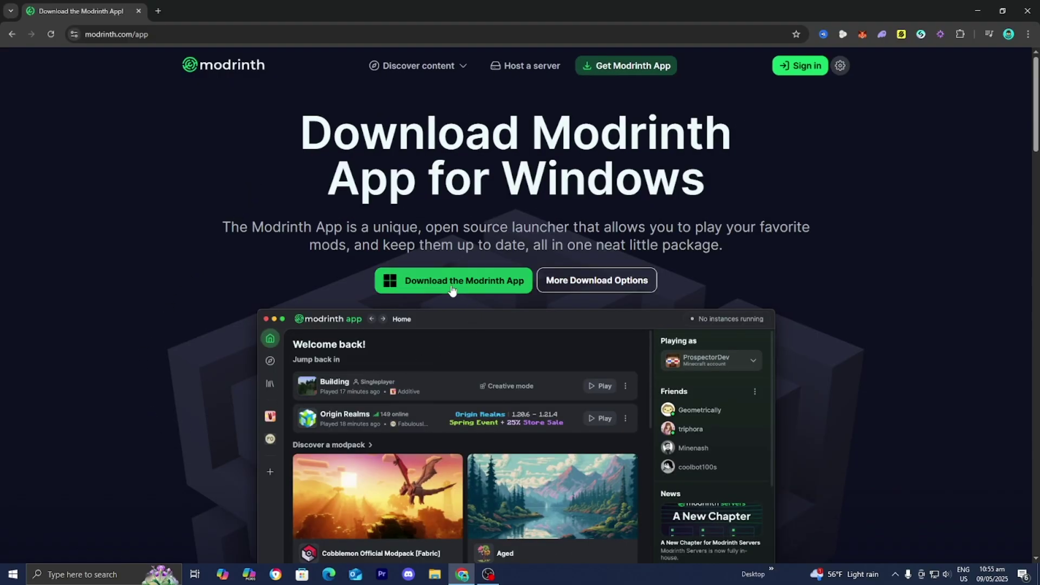
# - Download the Windows installer Modrinth App_0.9.5_x64-setup.exe and run it from Chrome's downloads
pyautogui.click(432, 283)
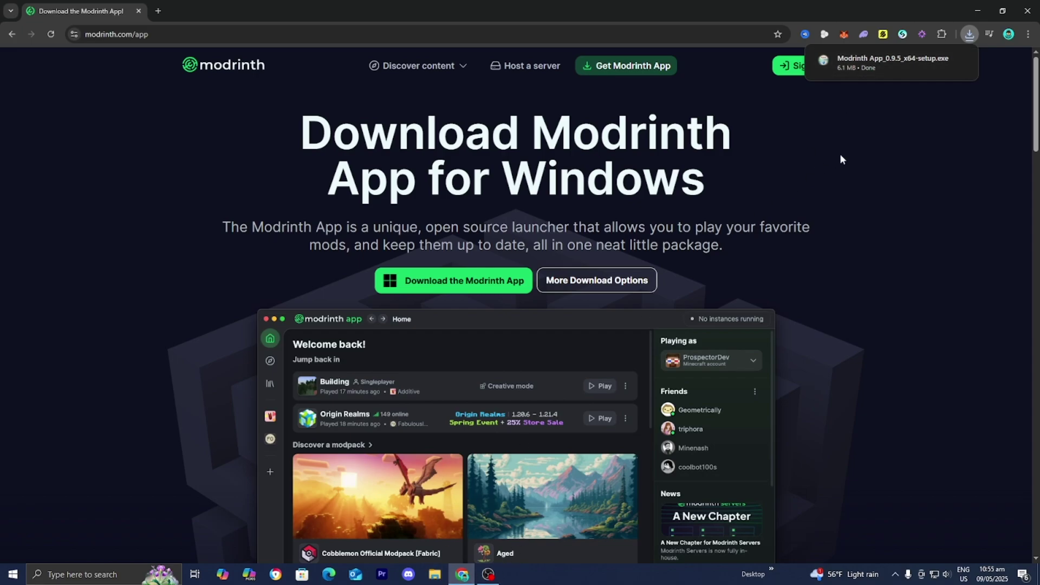
pyautogui.click(861, 68)
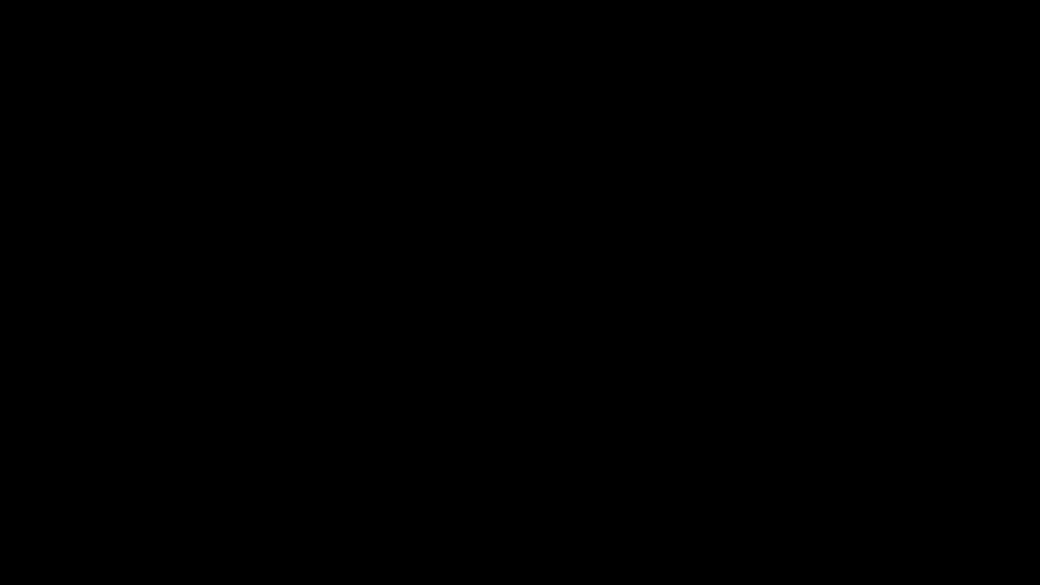
# - Approve the admin prompt and install Modrinth App to C:\Program Files\Modrinth App with default options
pyautogui.click(503, 332)
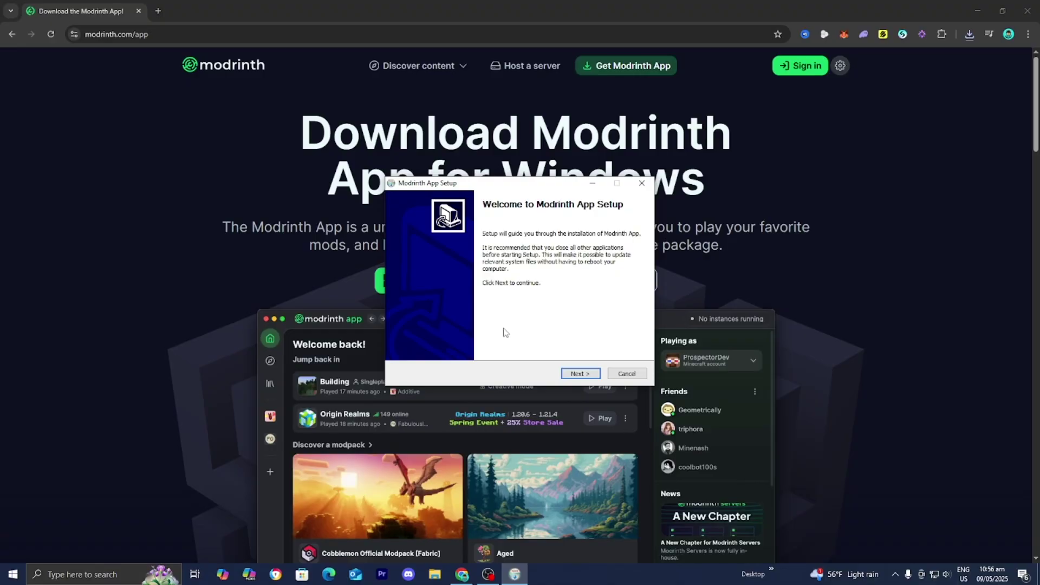
pyautogui.click(574, 374)
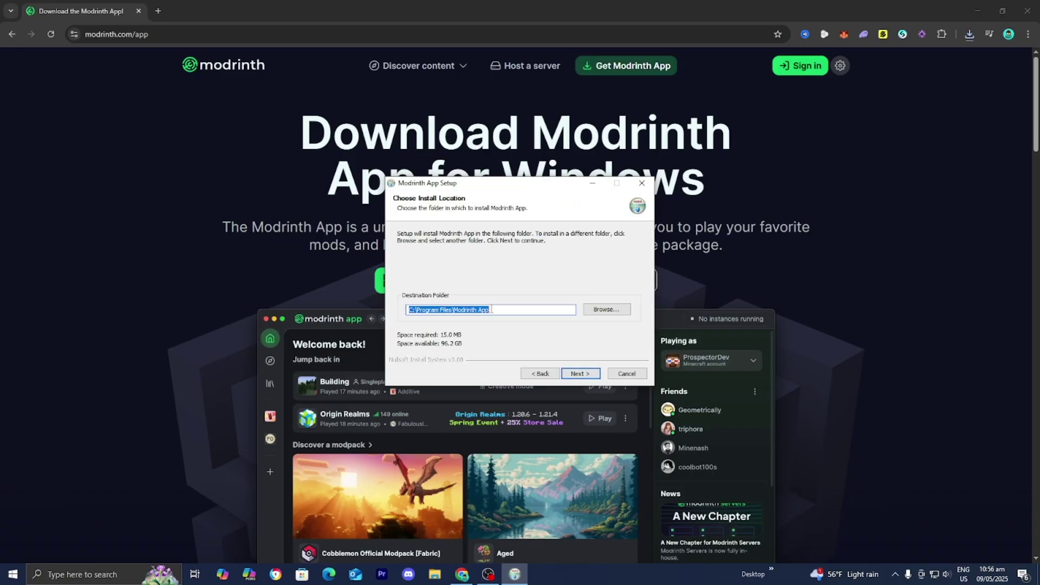
pyautogui.click(580, 374)
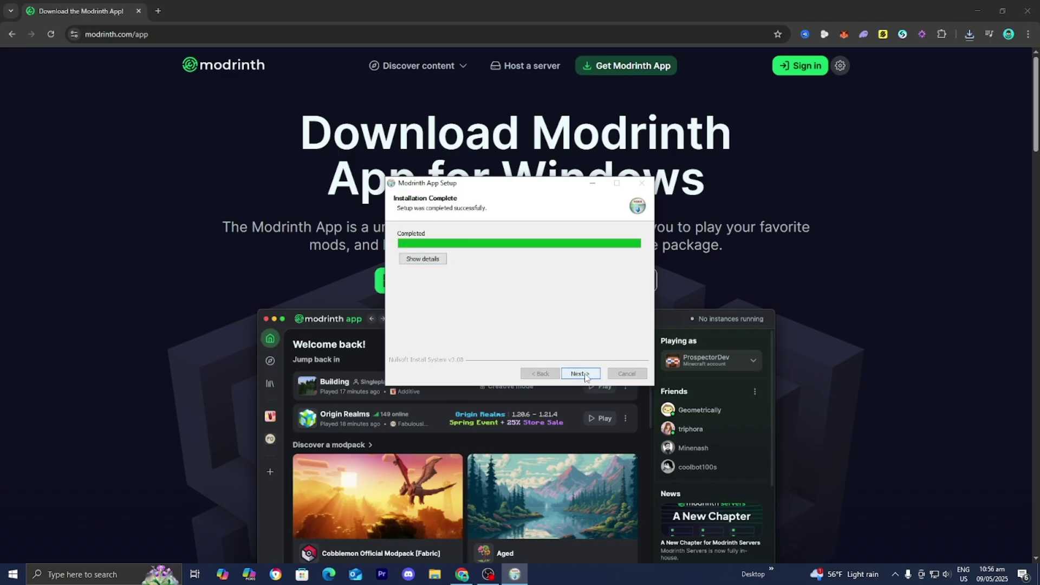
pyautogui.click(581, 374)
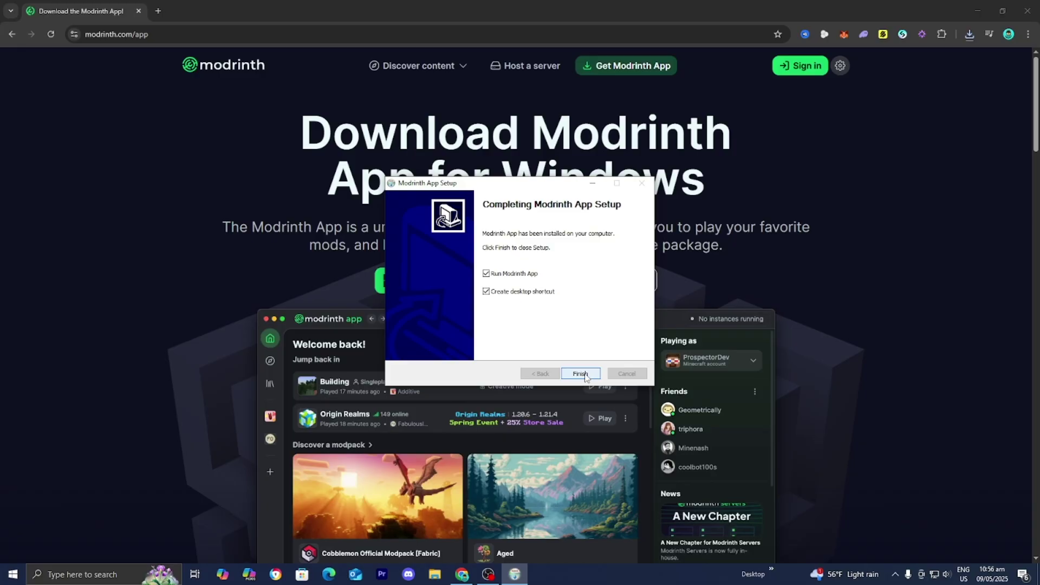
# - Launch Modrinth App, maximize its window, and start signing in a Minecraft account
pyautogui.click(580, 374)
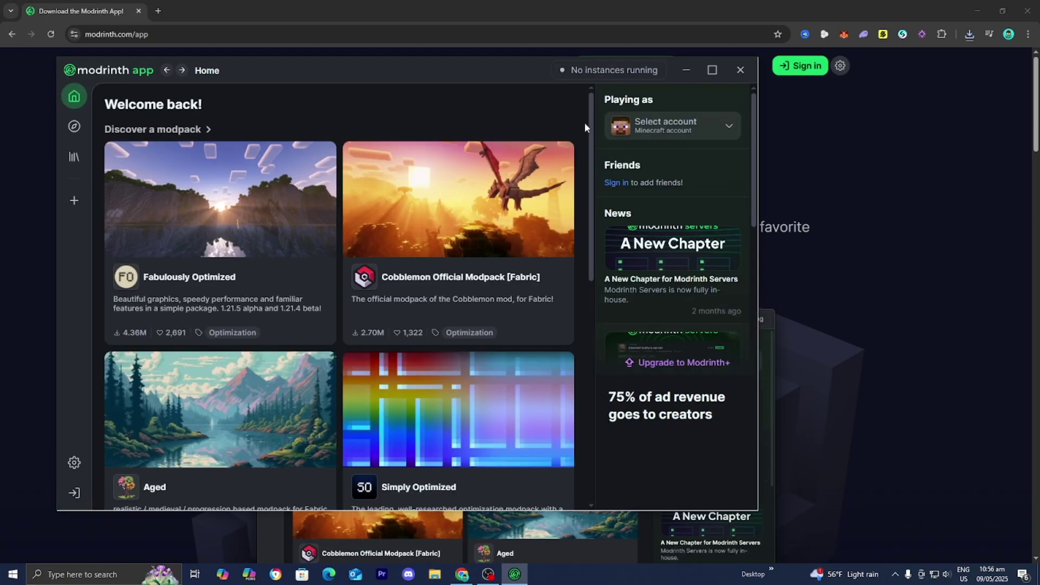
pyautogui.moveTo(542, 63); pyautogui.dragTo(672, 77)
pyautogui.click(848, 85)
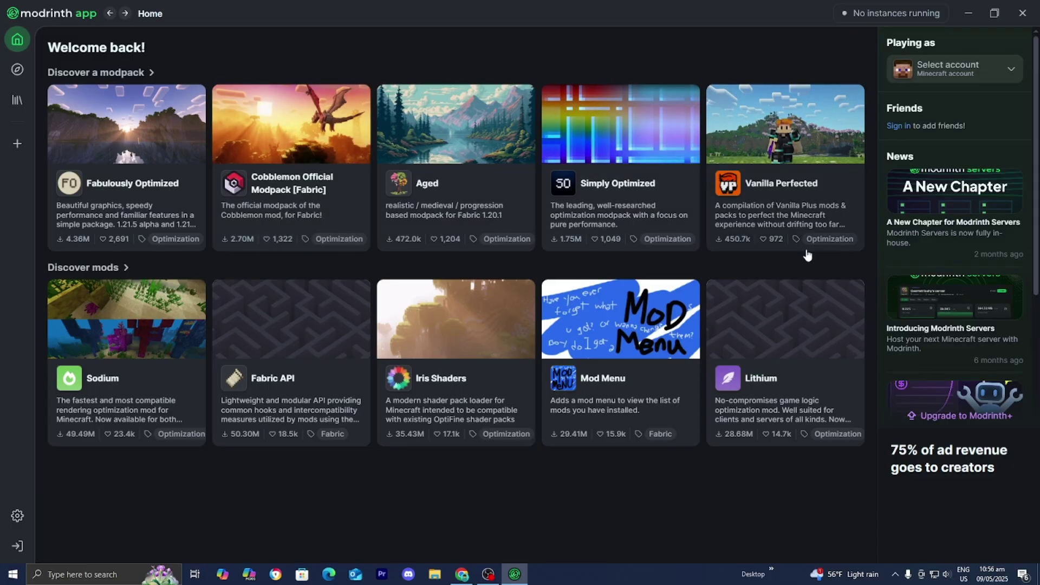
pyautogui.click(945, 69)
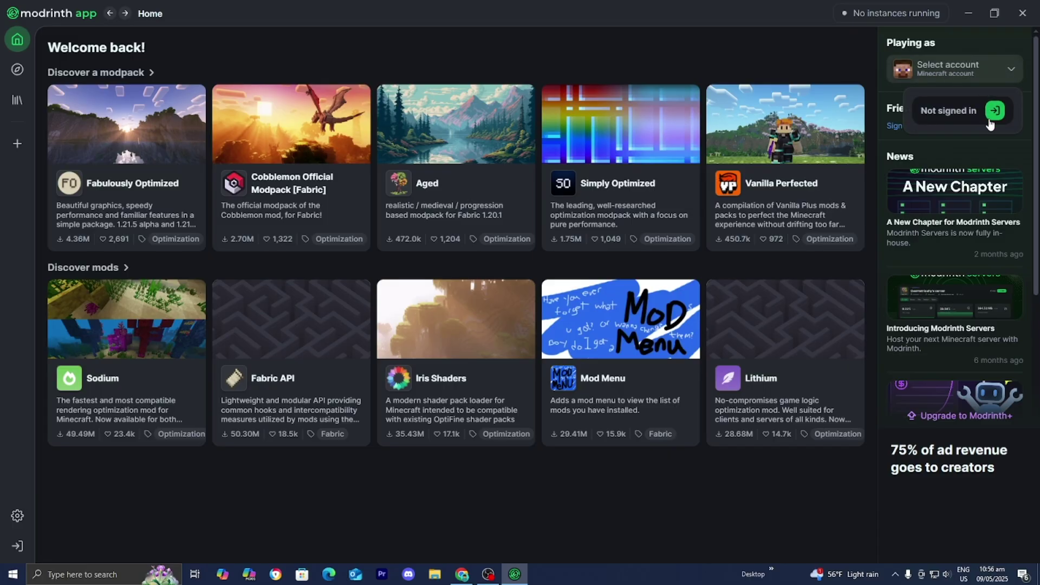
pyautogui.click(992, 115)
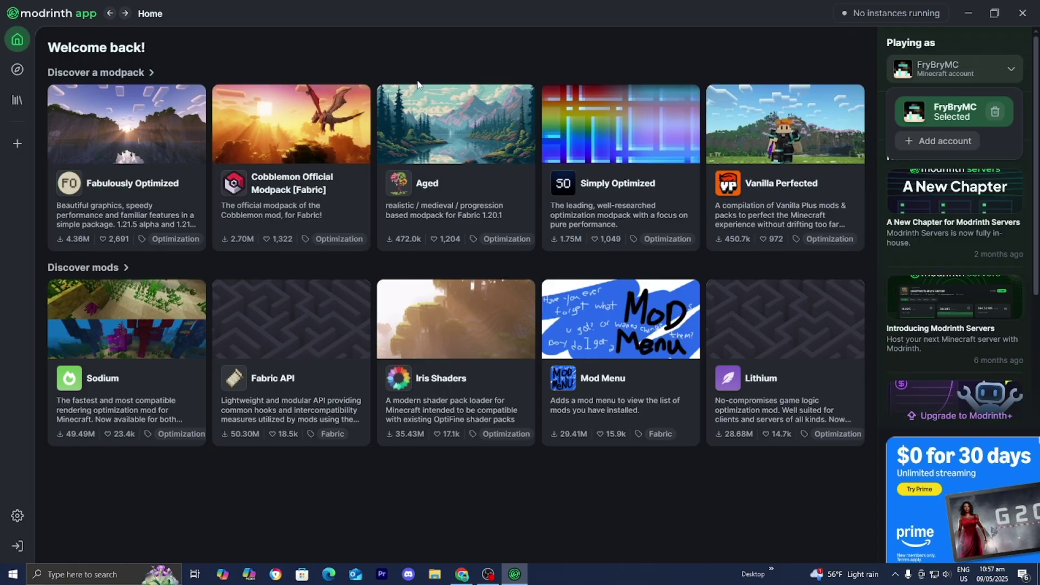
# - Browse the modpack catalogue, scrolling down and back up the list
pyautogui.click(16, 70)
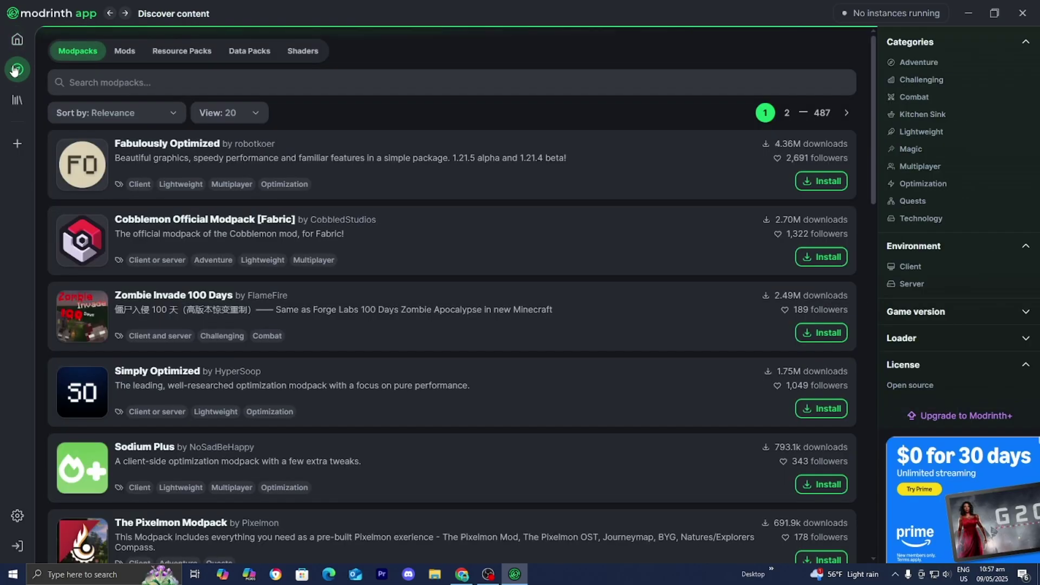
pyautogui.scroll(-3, 537, 260)
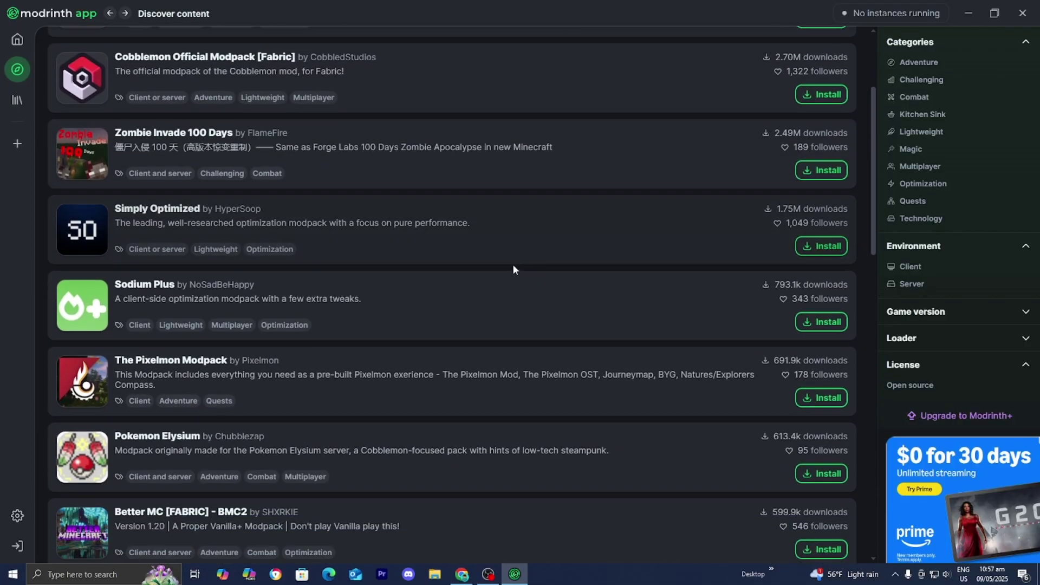
pyautogui.scroll(3, 466, 271)
pyautogui.scroll(-20, 297, 251)
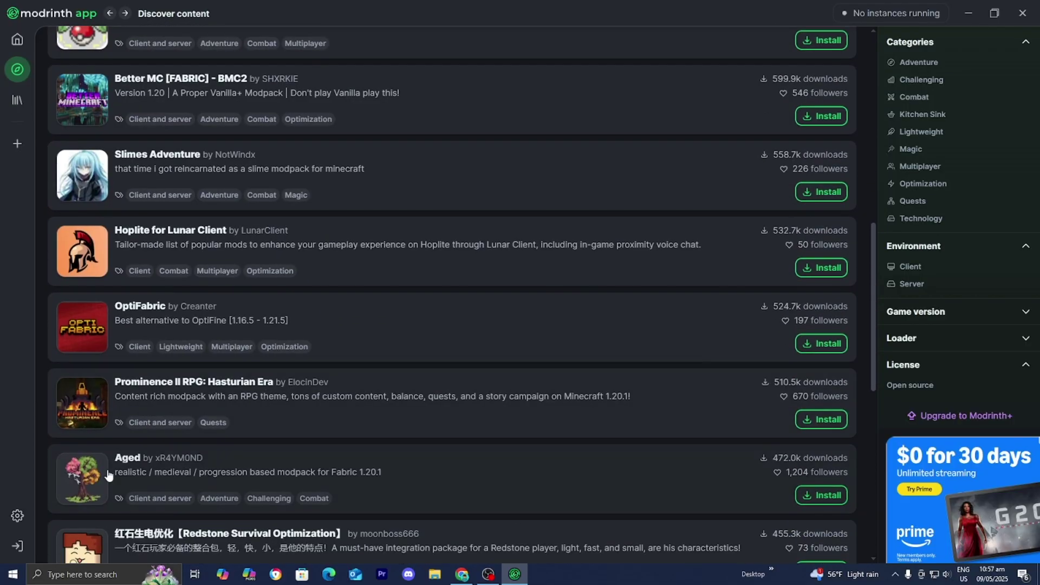
pyautogui.scroll(20, 338, 412)
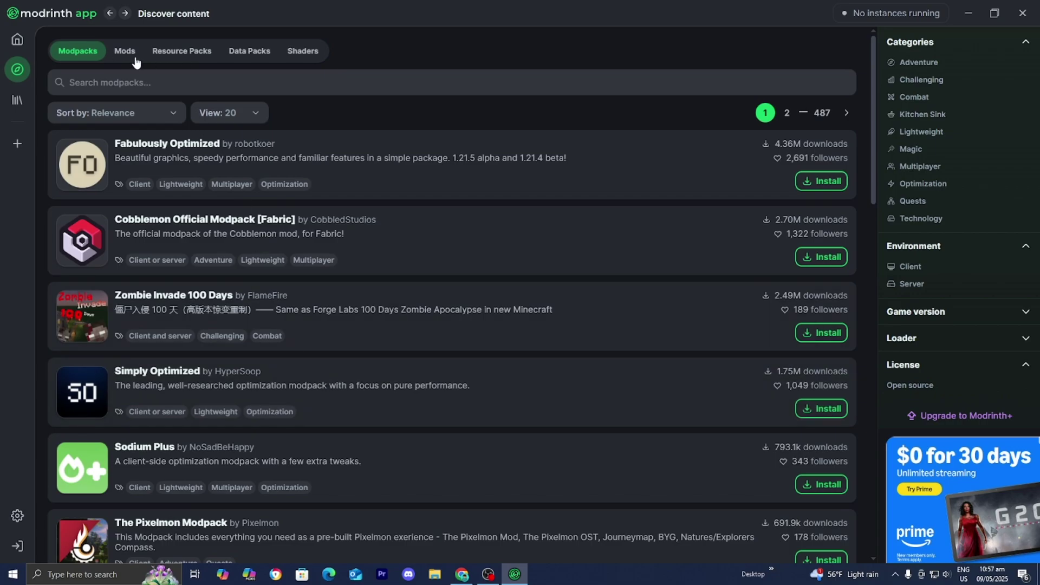
# - Look through the Mods, Resource Packs, Data Packs and Shaders listings, then check the empty Library
pyautogui.click(124, 52)
pyautogui.click(178, 53)
pyautogui.click(249, 53)
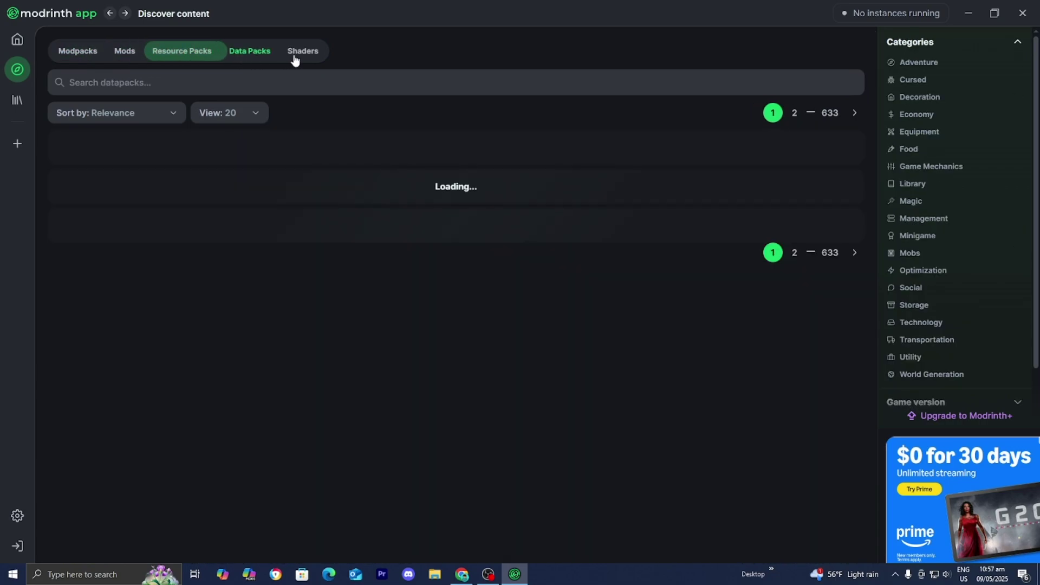
pyautogui.click(301, 55)
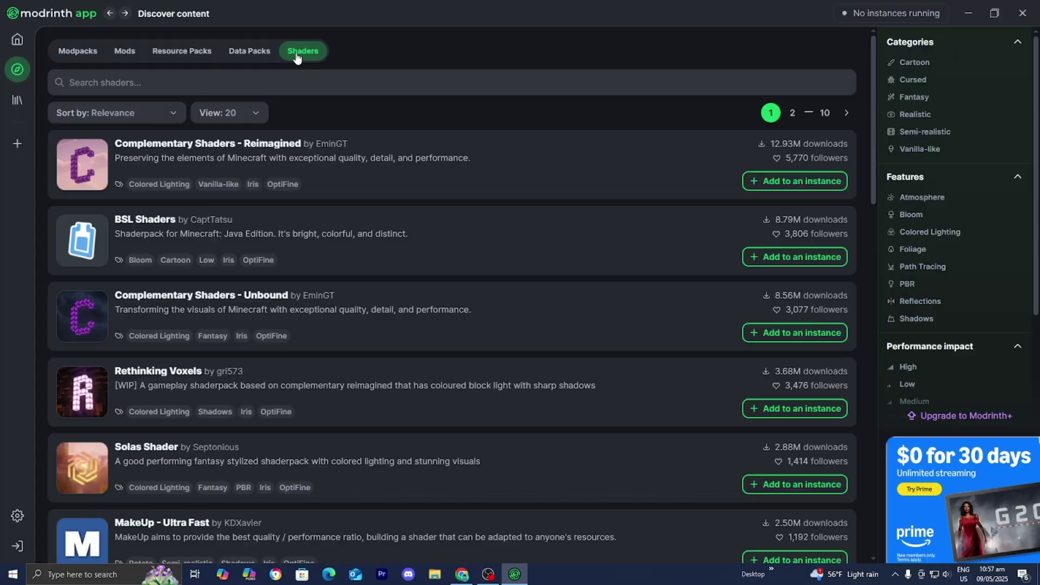
pyautogui.click(248, 52)
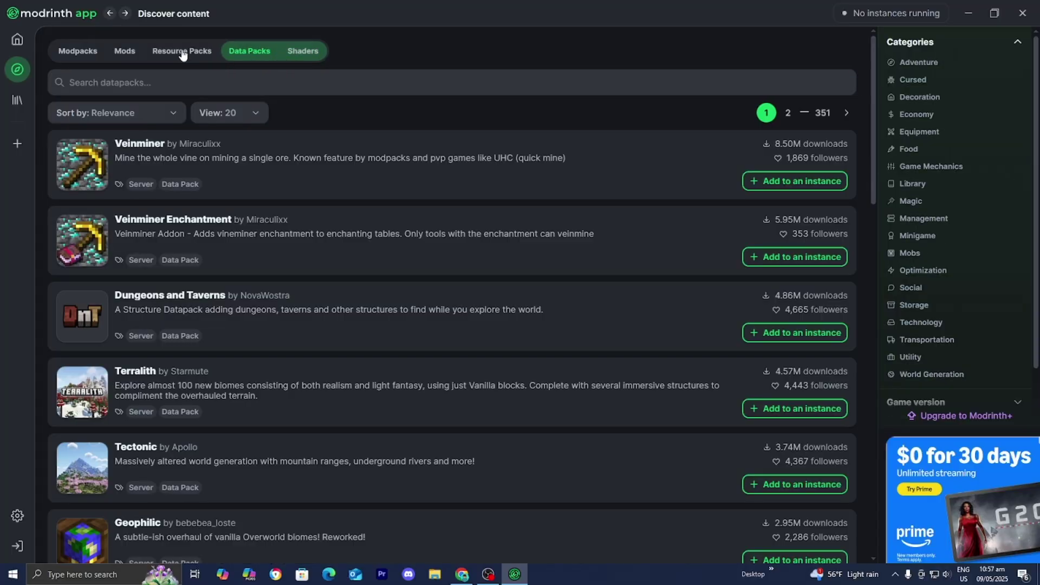
pyautogui.click(182, 52)
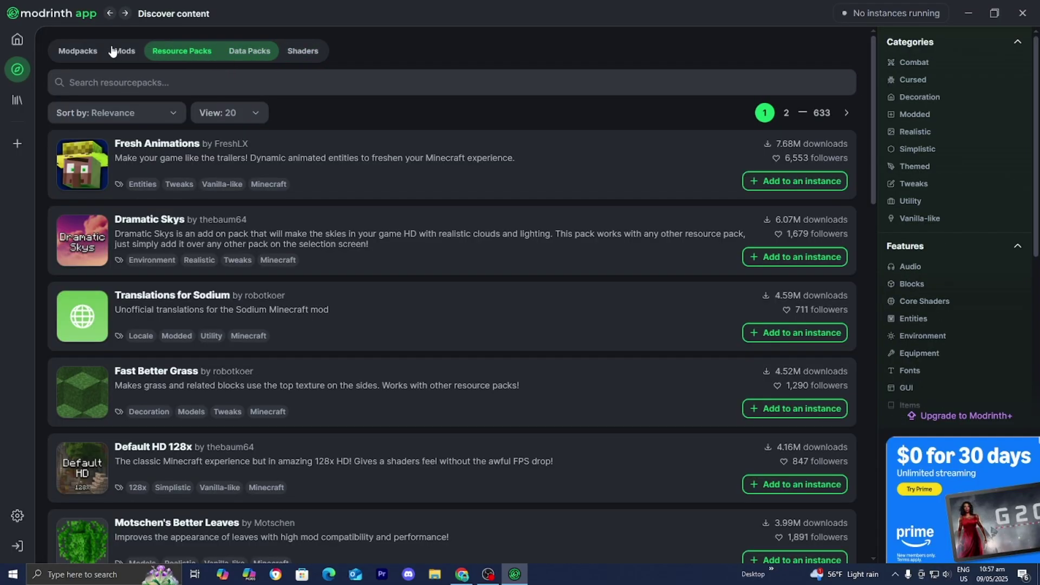
pyautogui.click(11, 102)
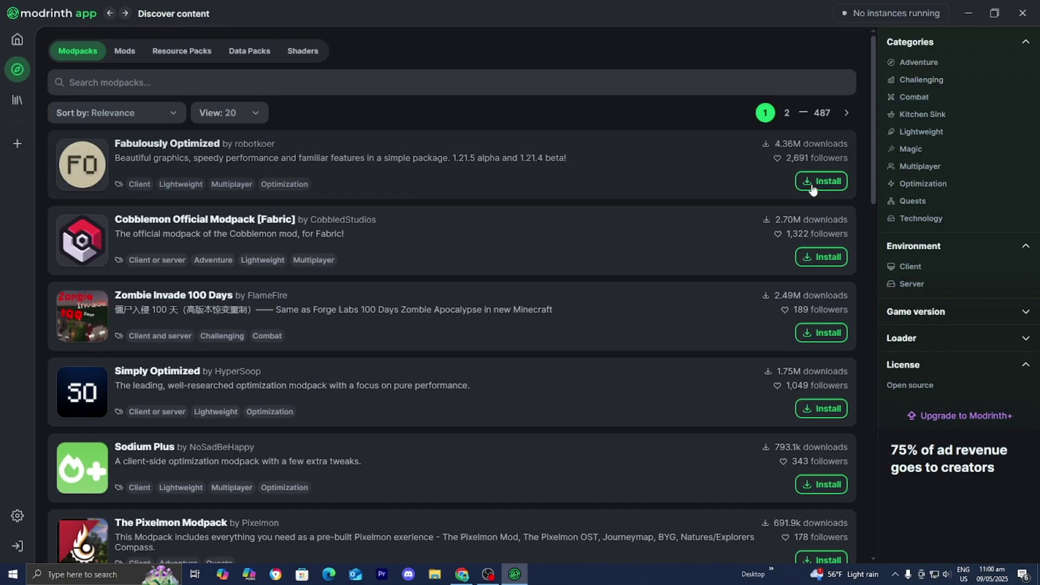
# - Install Fabulously Optimized from the top of the modpack list as a Fabric 1.21.5 instance
pyautogui.click(813, 184)
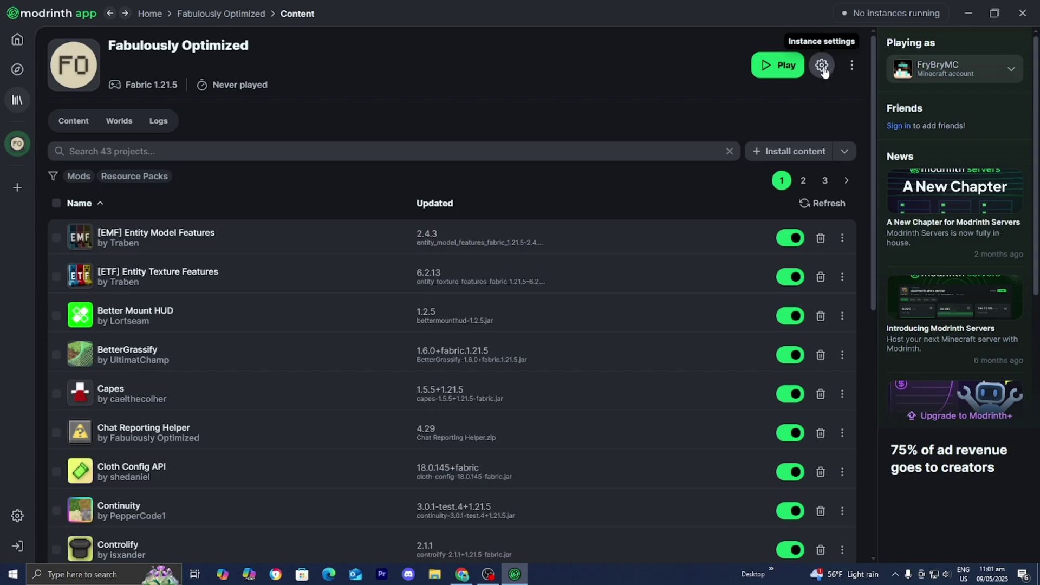
# - Turn on custom memory allocation in the instance's Java and memory settings and set it to 8064 MB
pyautogui.click(823, 66)
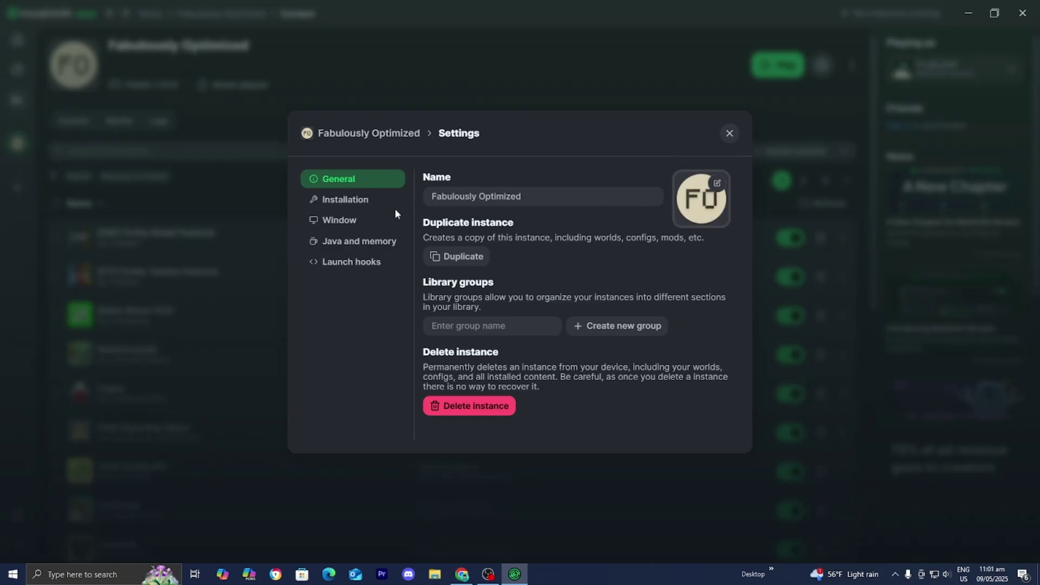
pyautogui.click(358, 247)
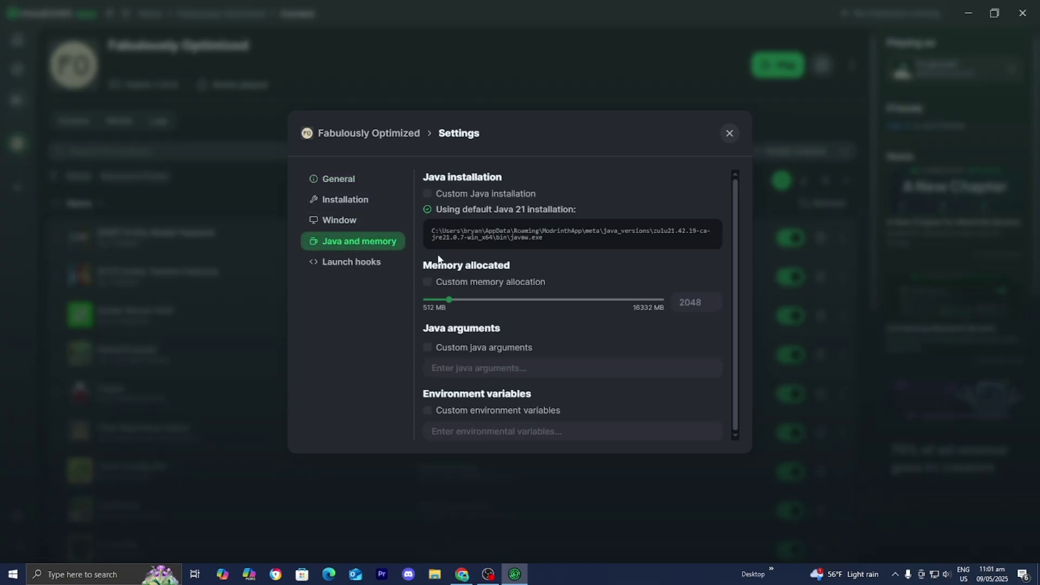
pyautogui.click(473, 286)
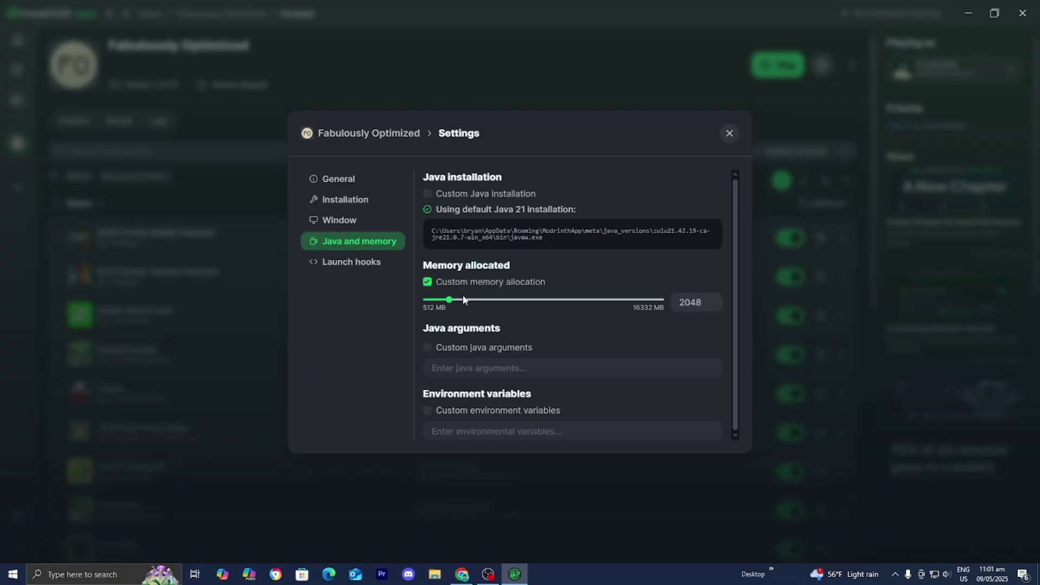
pyautogui.moveTo(454, 301); pyautogui.dragTo(539, 300)
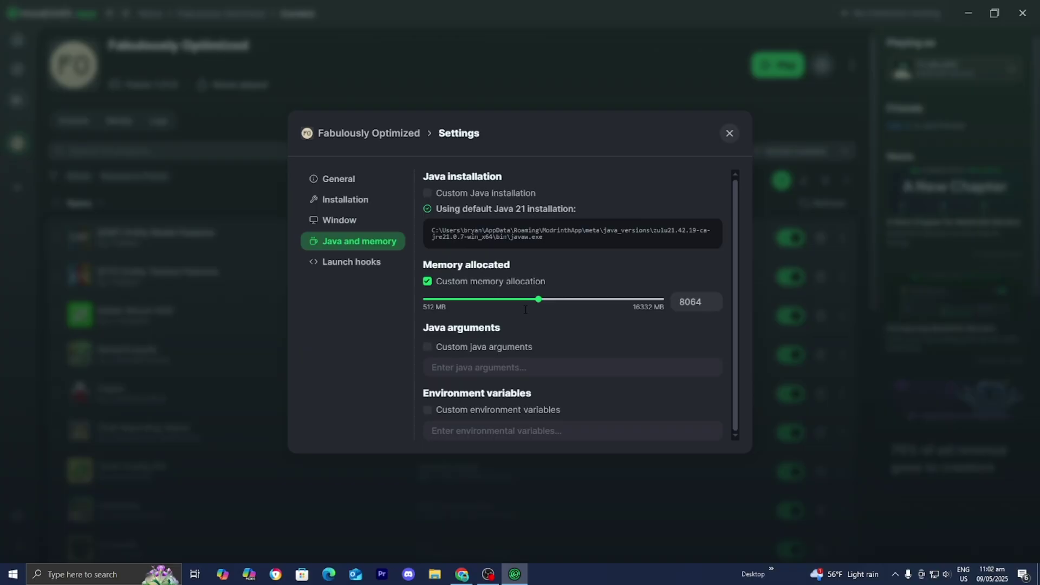
# - Close the settings, play Fabulously Optimized, and follow the live log until Minecraft's title screen appears
pyautogui.click(731, 133)
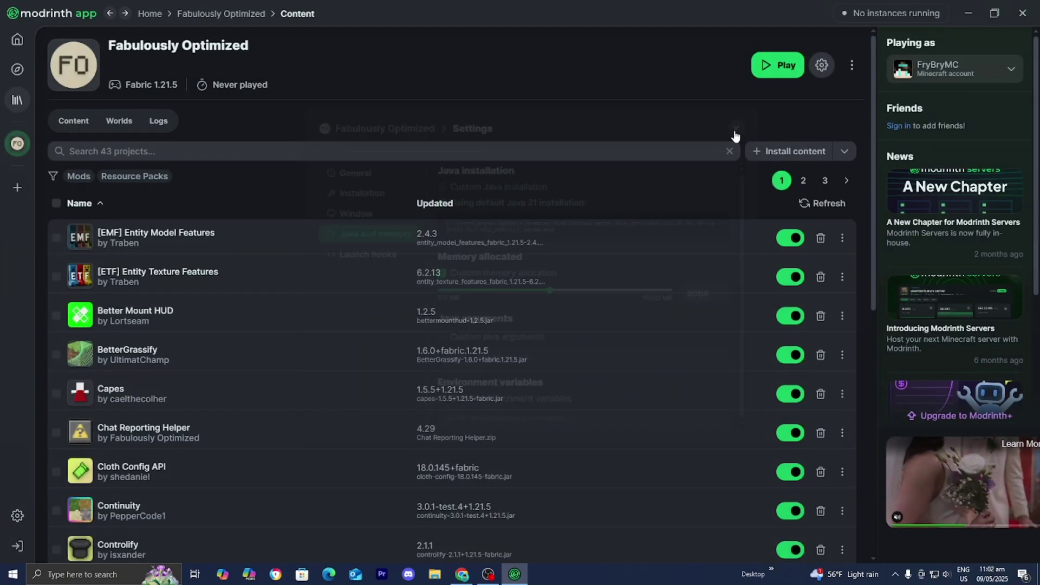
pyautogui.click(773, 66)
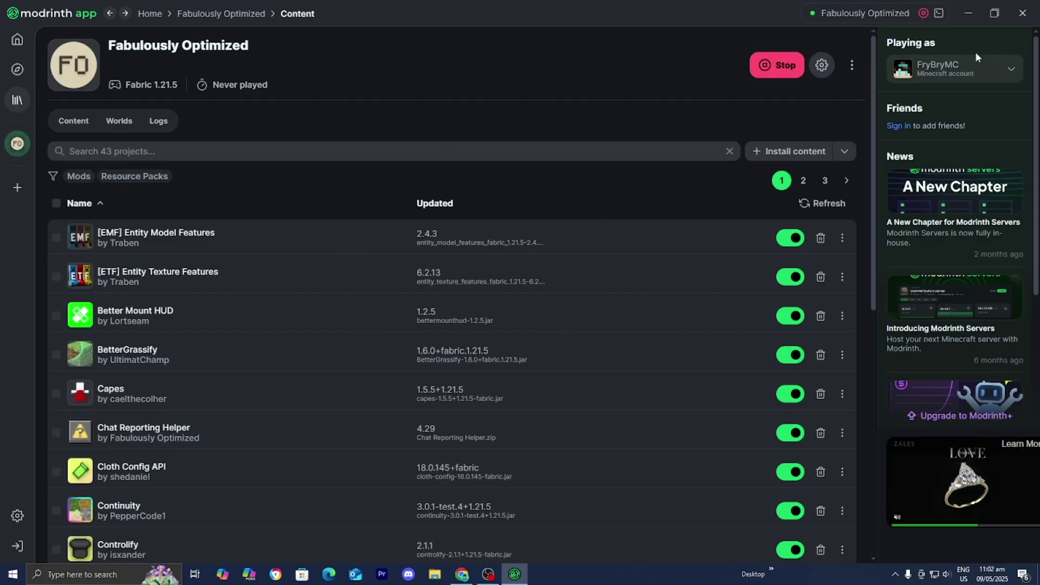
pyautogui.click(939, 13)
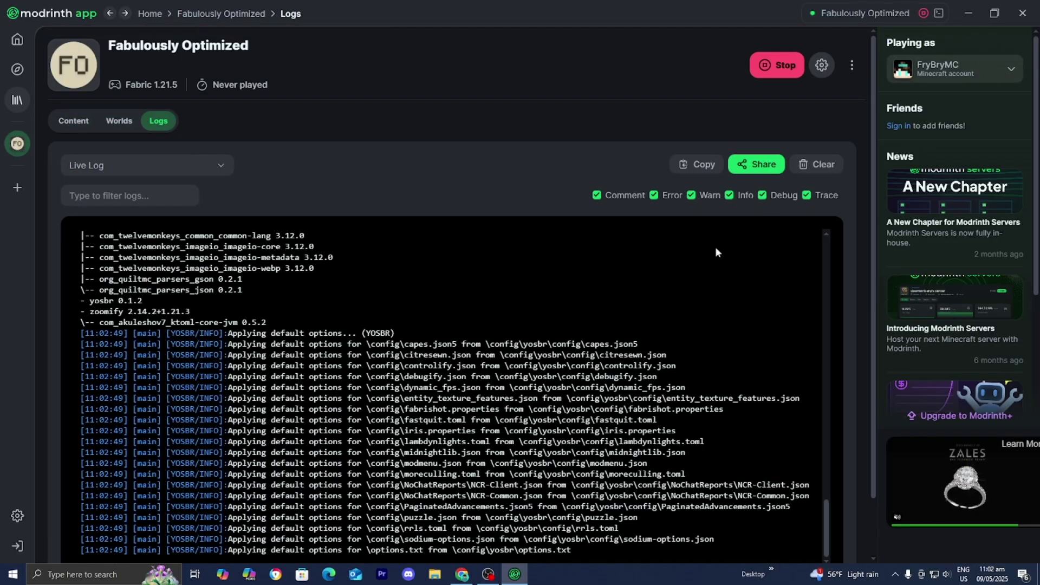
pyautogui.scroll(-2, 715, 250)
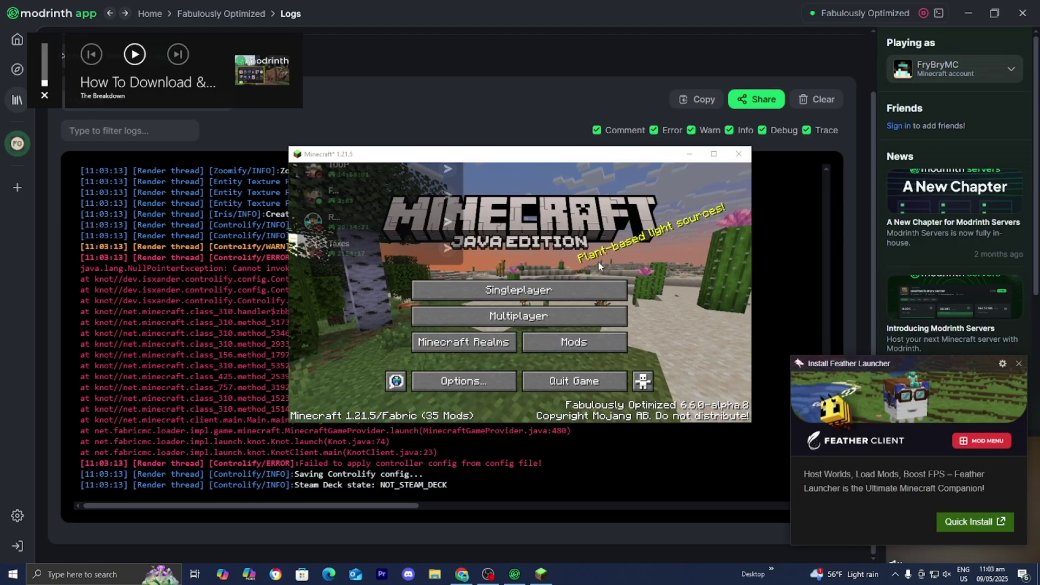
# - Create a new Creative singleplayer world and walk forward through the forest, toggling F3 debug info
pyautogui.click(555, 289)
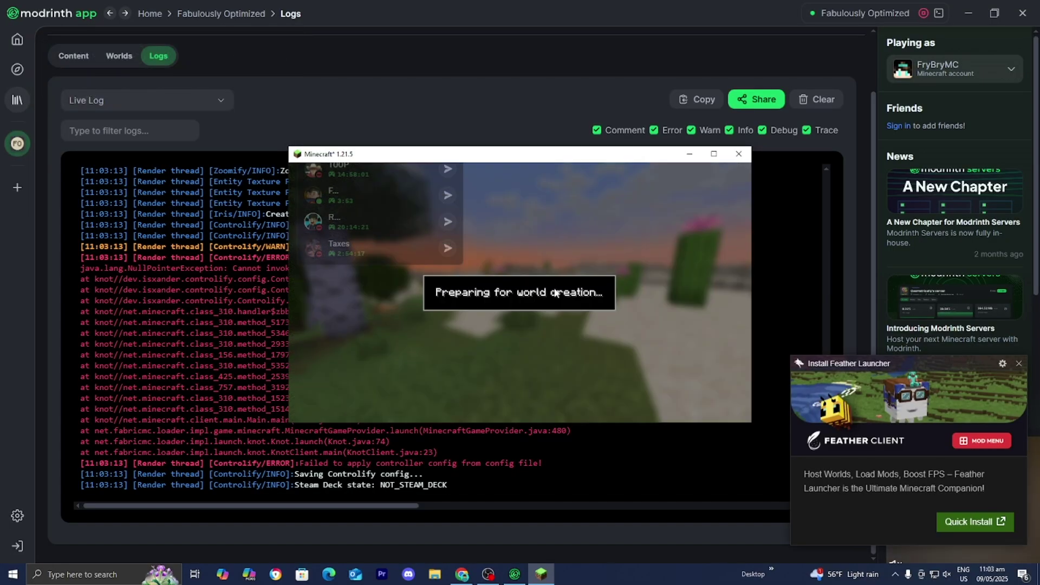
pyautogui.click(595, 260)
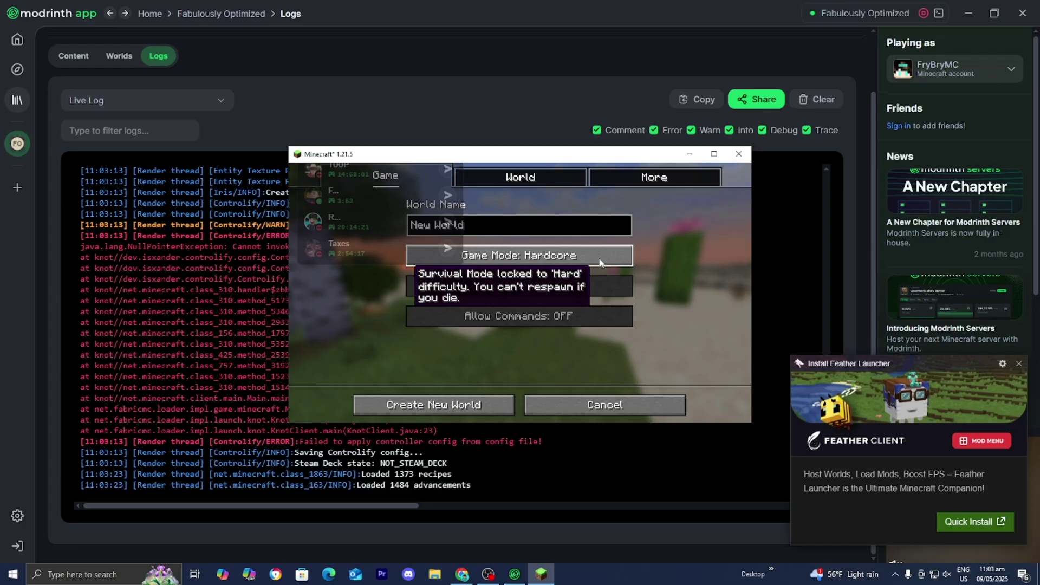
pyautogui.click(595, 260)
pyautogui.click(487, 405)
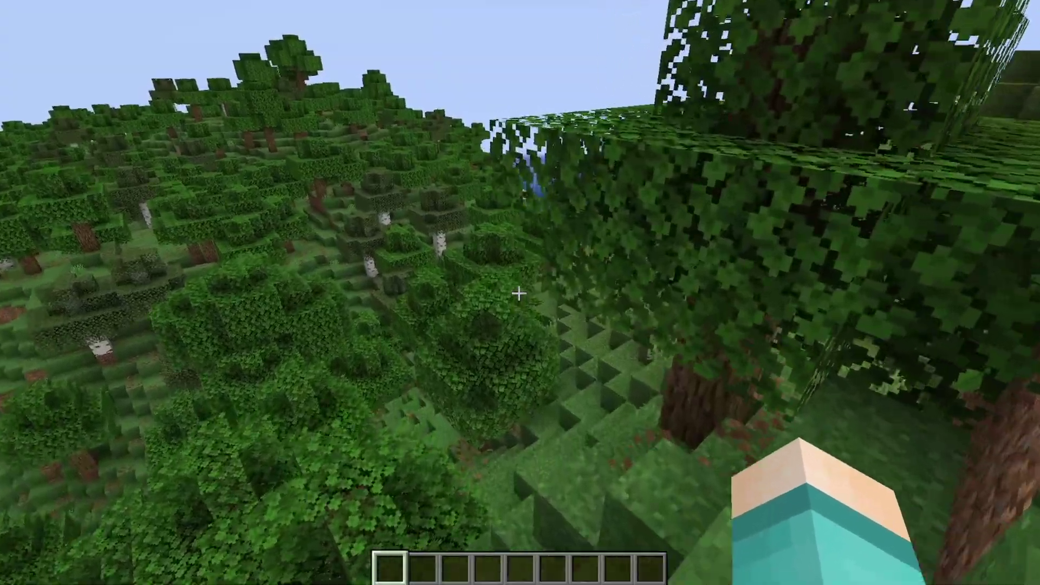
pyautogui.press('F3')
pyautogui.press('w')
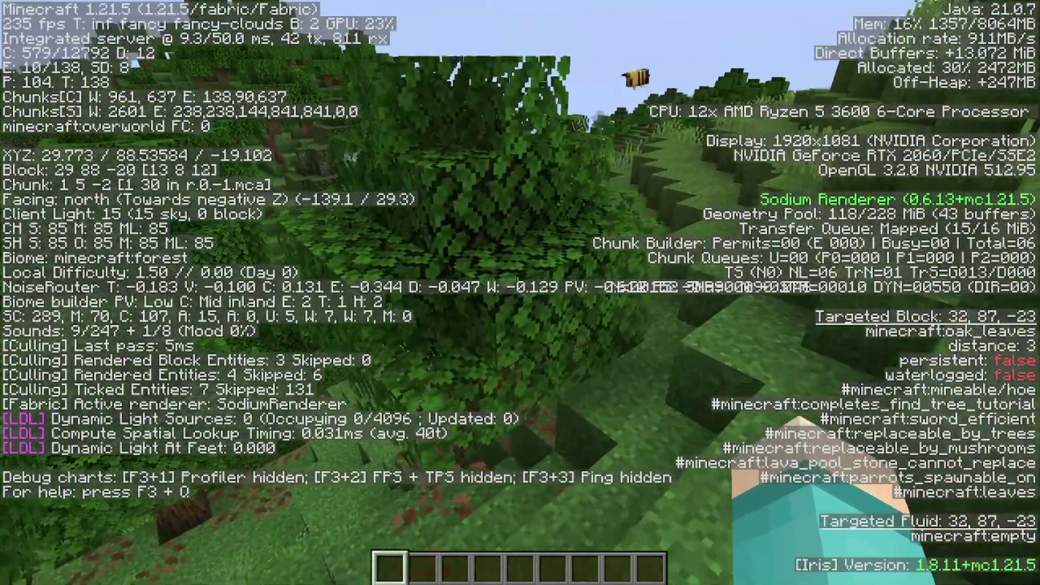
pyautogui.press('F3')
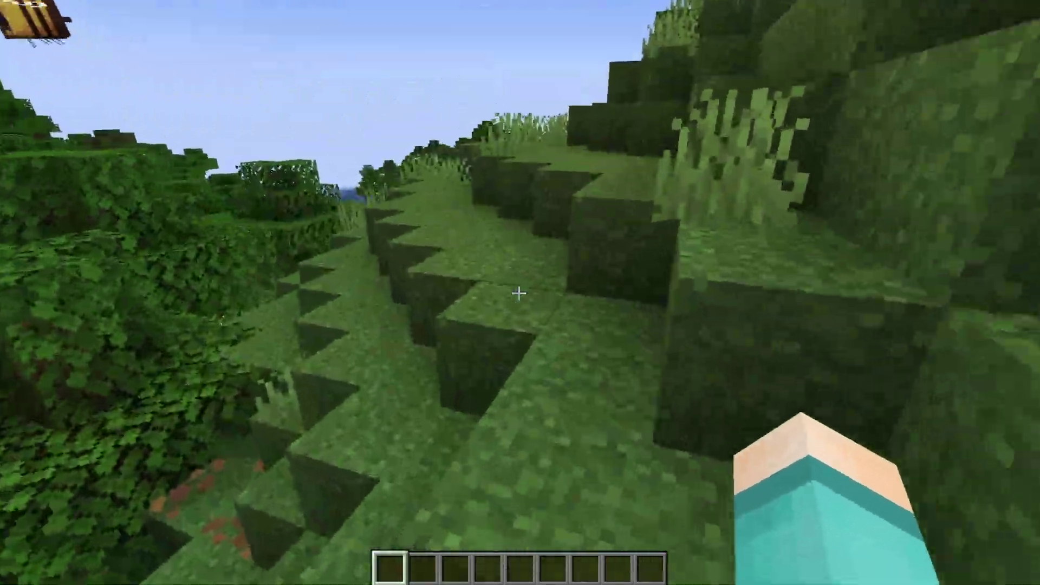